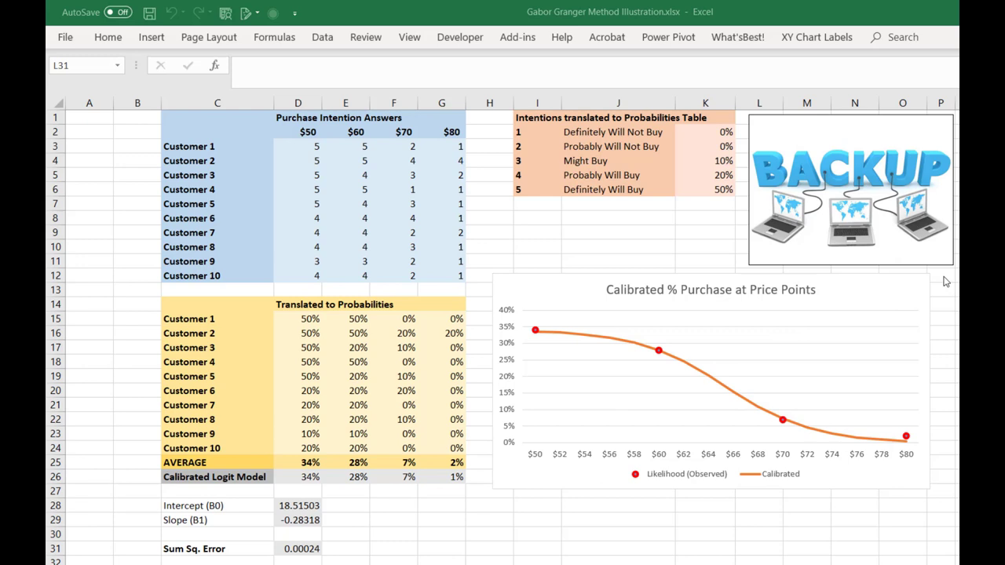
Step: Review the answers, lookup and translated-probability tables and the VLOOKUP formula in D15
{"action": "mouse_move", "coordinate": [171, 113]}
{"action": "left_mouse_down"}
{"action": "mouse_move", "coordinate": [279, 190]}
{"action": "mouse_move", "coordinate": [463, 277]}
{"action": "left_mouse_up"}
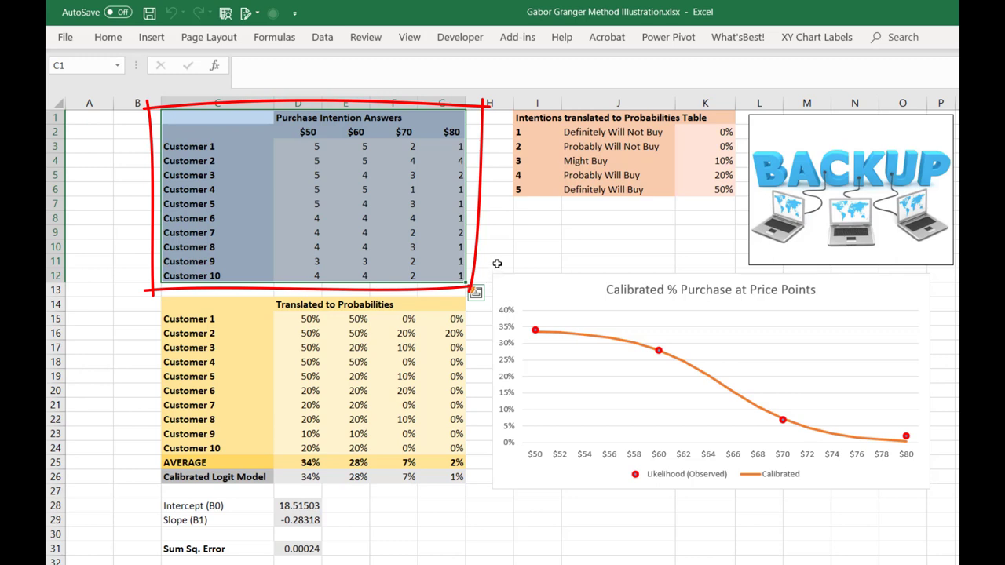
{"action": "mouse_move", "coordinate": [531, 117]}
{"action": "left_mouse_down"}
{"action": "mouse_move", "coordinate": [675, 165]}
{"action": "mouse_move", "coordinate": [707, 186]}
{"action": "left_mouse_up"}
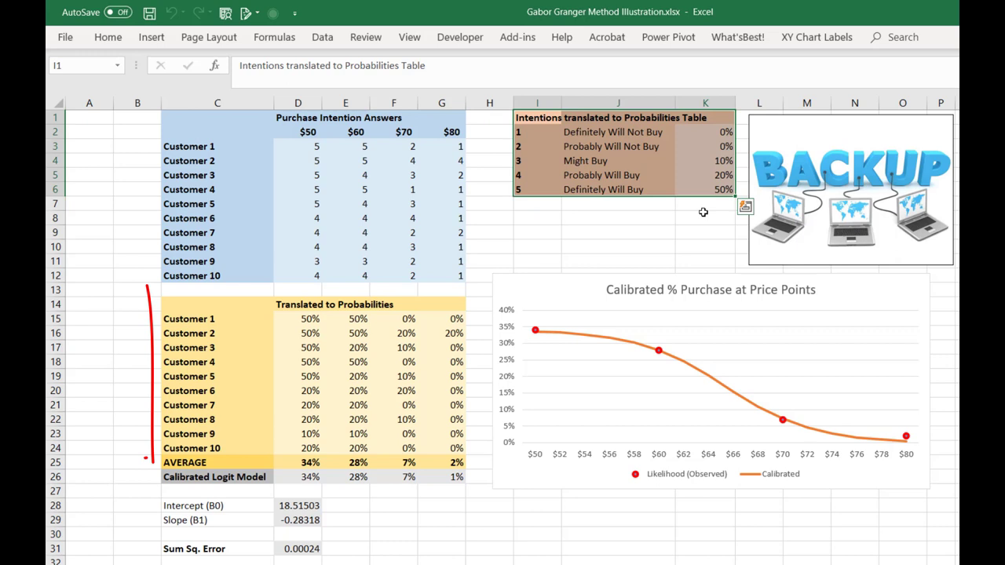
{"action": "mouse_move", "coordinate": [220, 305]}
{"action": "left_mouse_down"}
{"action": "mouse_move", "coordinate": [270, 358]}
{"action": "mouse_move", "coordinate": [445, 446]}
{"action": "left_mouse_up"}
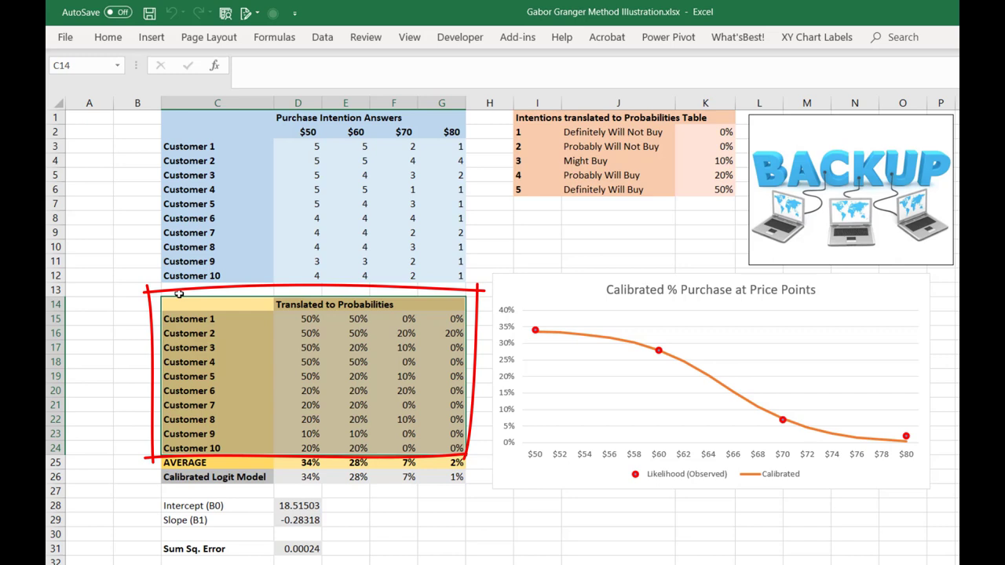
{"action": "left_click", "coordinate": [302, 319]}
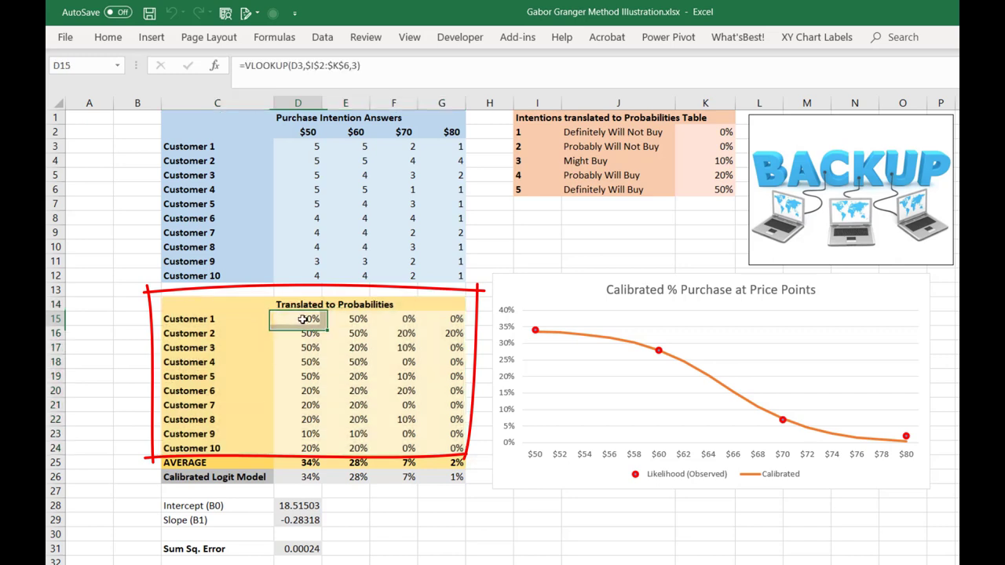
{"action": "left_click", "coordinate": [275, 70]}
Step: Inspect the AVERAGE row formulas for the $50 through $80 price points
{"action": "left_click", "coordinate": [189, 462]}
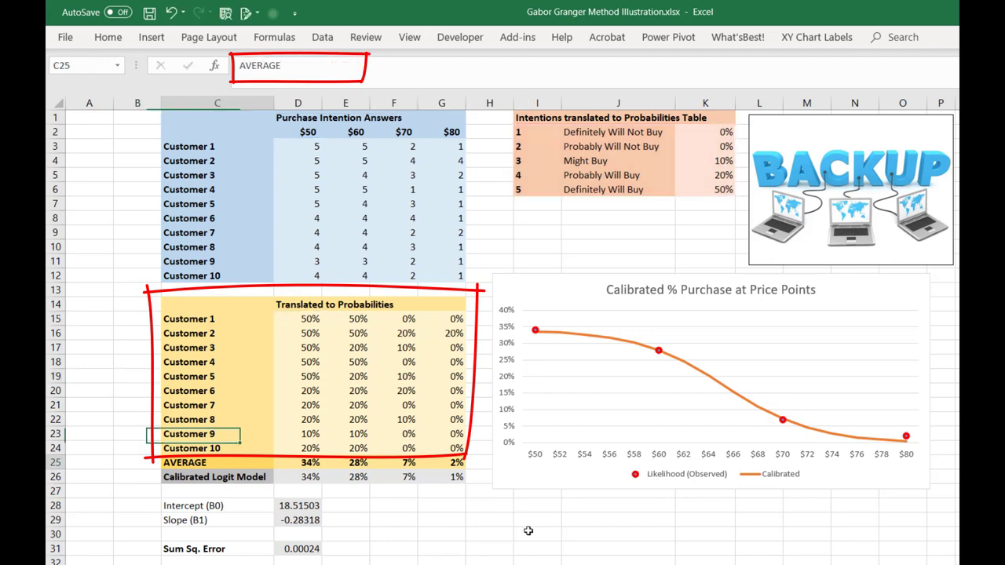
{"action": "key", "text": "ctrl+shift+Right"}
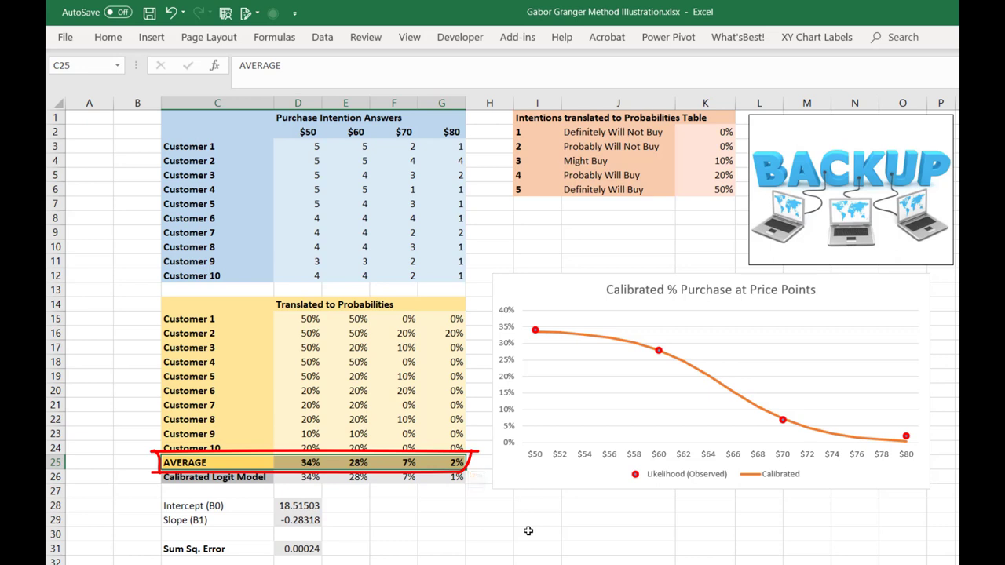
{"action": "key", "text": "Right"}
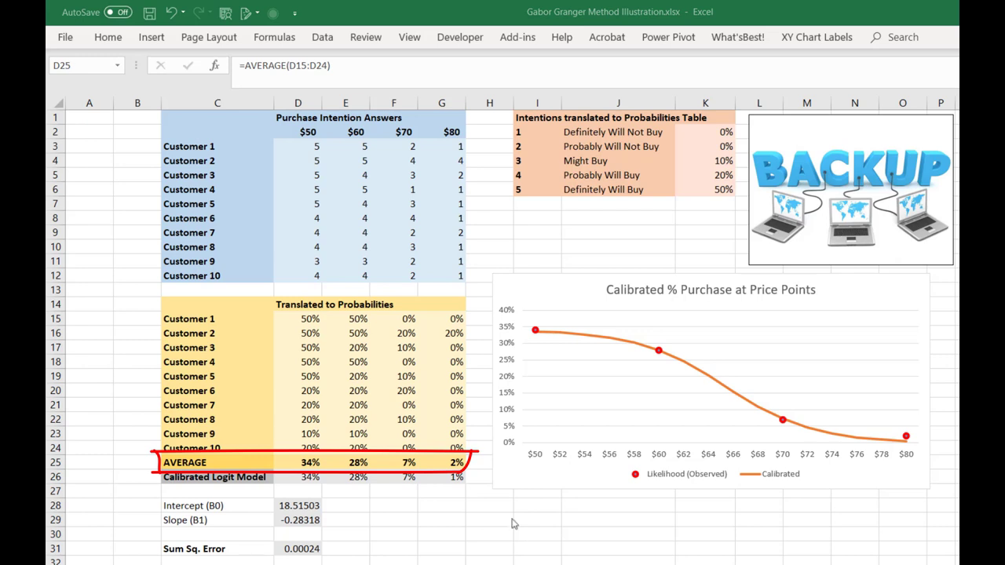
{"action": "left_click", "coordinate": [436, 462]}
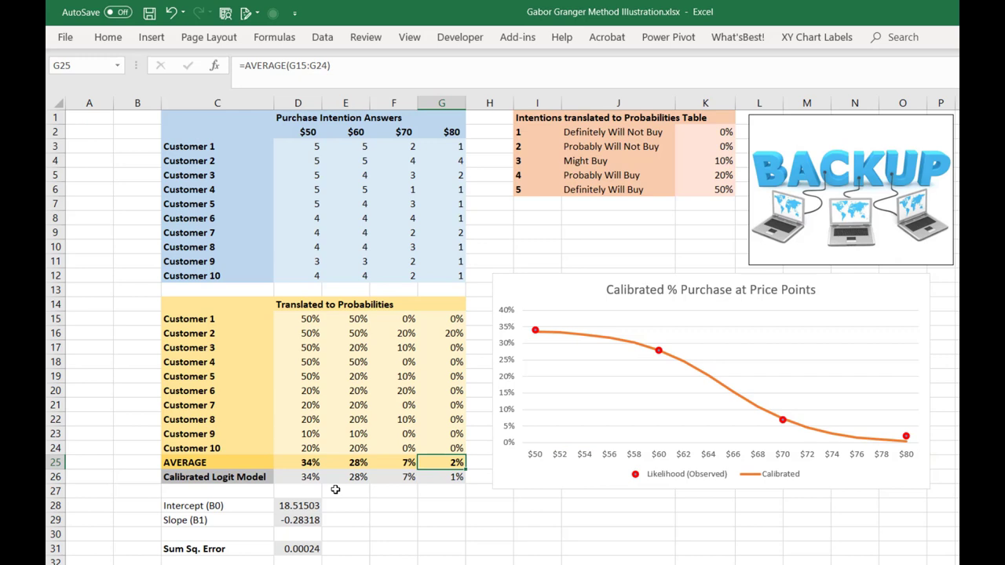
Step: Examine the Calibrated Logit Model formula and its intercept $D$28 and slope $D$29 references
{"action": "left_click_drag", "start_coordinate": [303, 476], "coordinate": [444, 477]}
{"action": "left_click", "coordinate": [496, 67]}
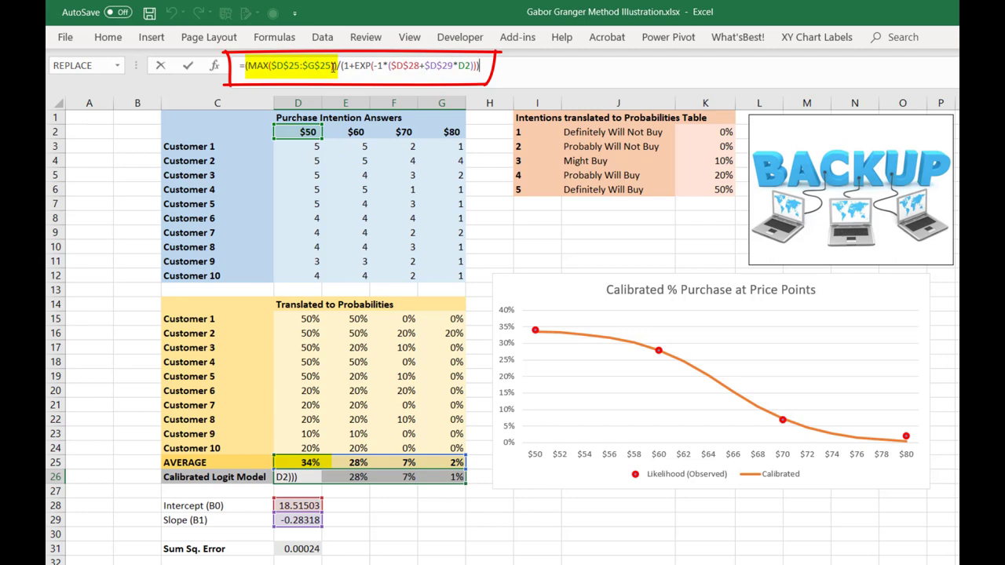
{"action": "left_click_drag", "start_coordinate": [293, 462], "coordinate": [454, 463]}
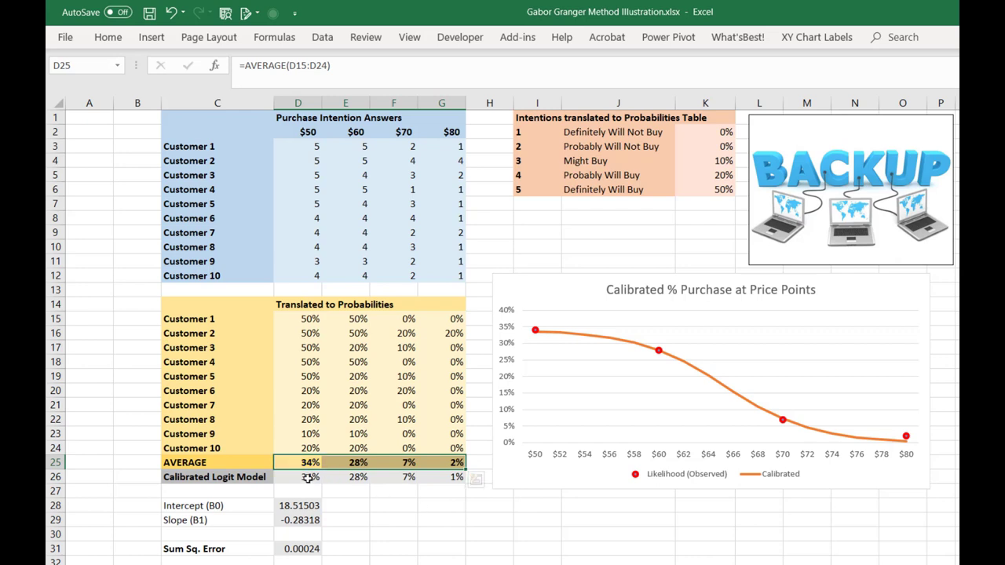
{"action": "left_click_drag", "start_coordinate": [309, 478], "coordinate": [451, 477]}
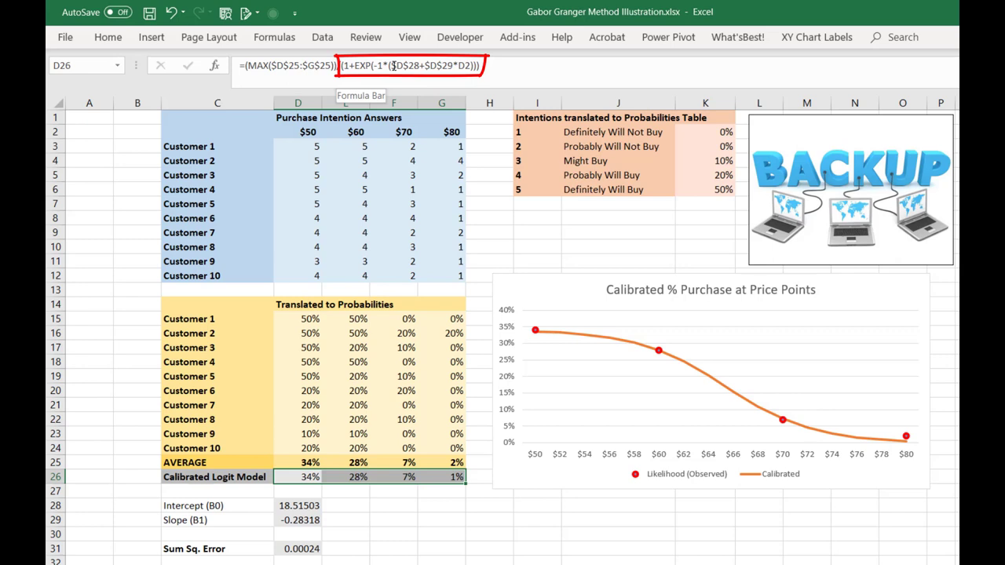
{"action": "left_click", "coordinate": [393, 65]}
{"action": "double_click", "coordinate": [401, 65]}
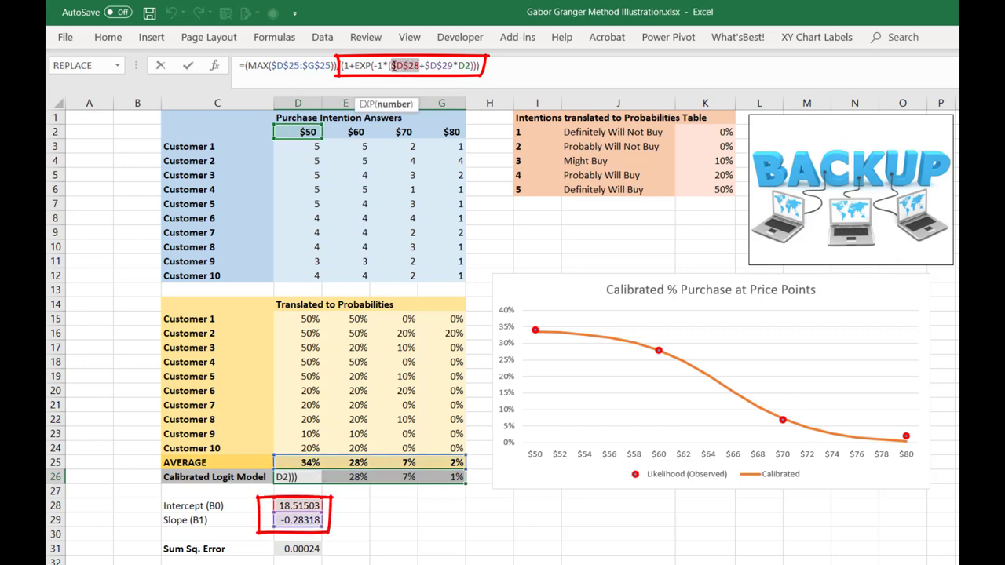
{"action": "left_click_drag", "start_coordinate": [425, 65], "coordinate": [455, 66]}
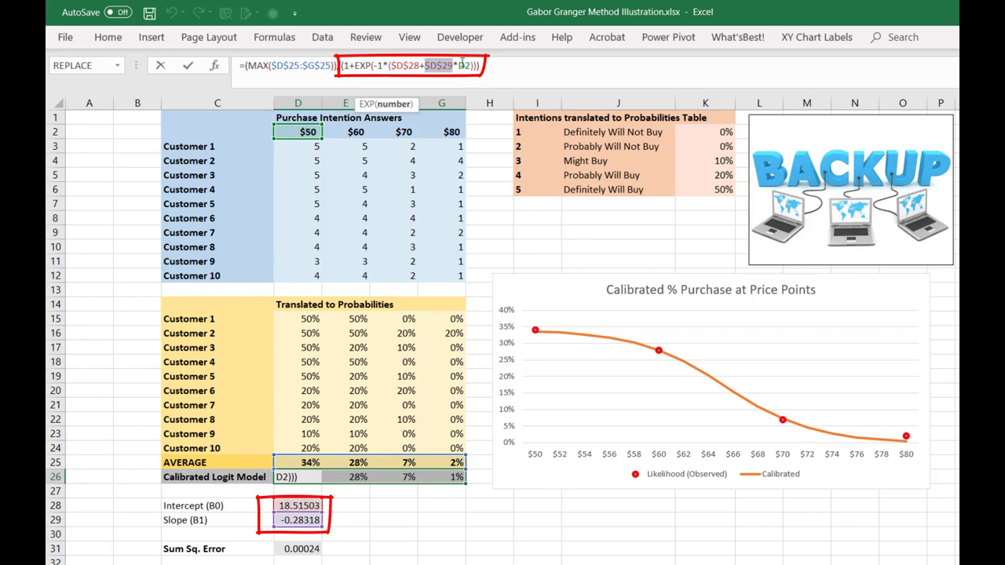
{"action": "key", "text": "ctrl+Return"}
Step: Inspect the Sum Sq. Error formula comparing average probabilities with calibrated values
{"action": "left_click_drag", "start_coordinate": [310, 505], "coordinate": [314, 521]}
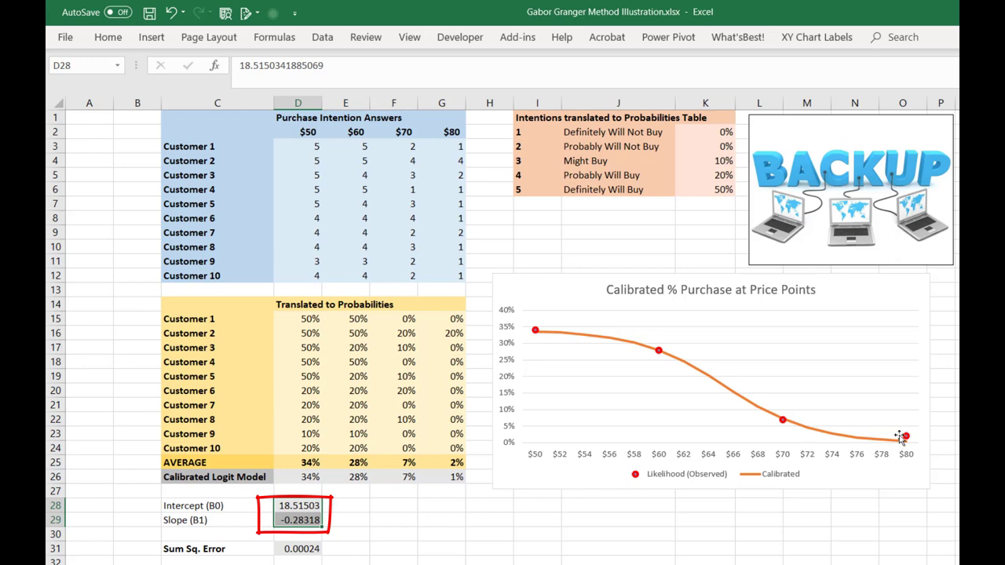
{"action": "left_click_drag", "start_coordinate": [307, 462], "coordinate": [454, 462]}
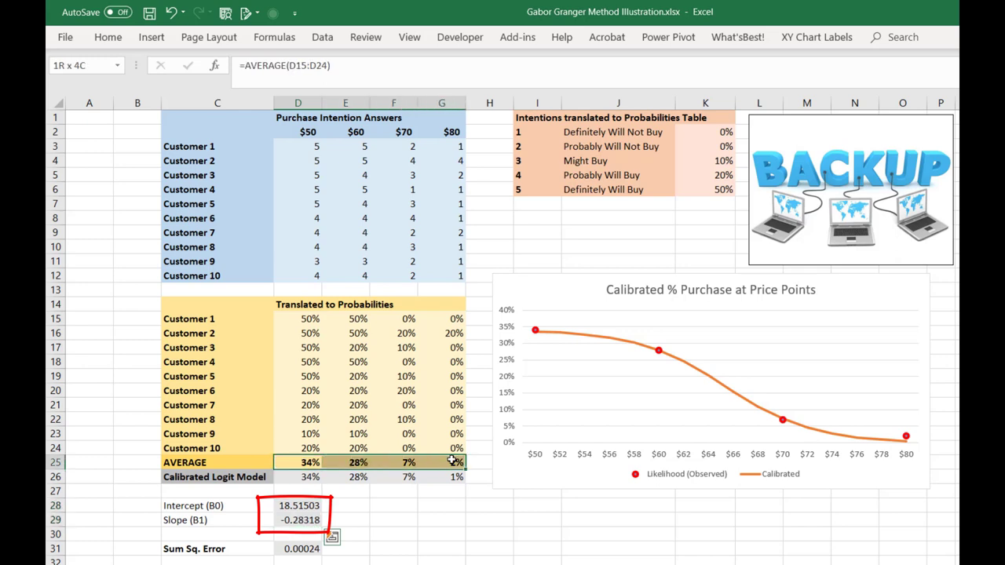
{"action": "left_click", "coordinate": [377, 523]}
{"action": "left_click", "coordinate": [307, 549]}
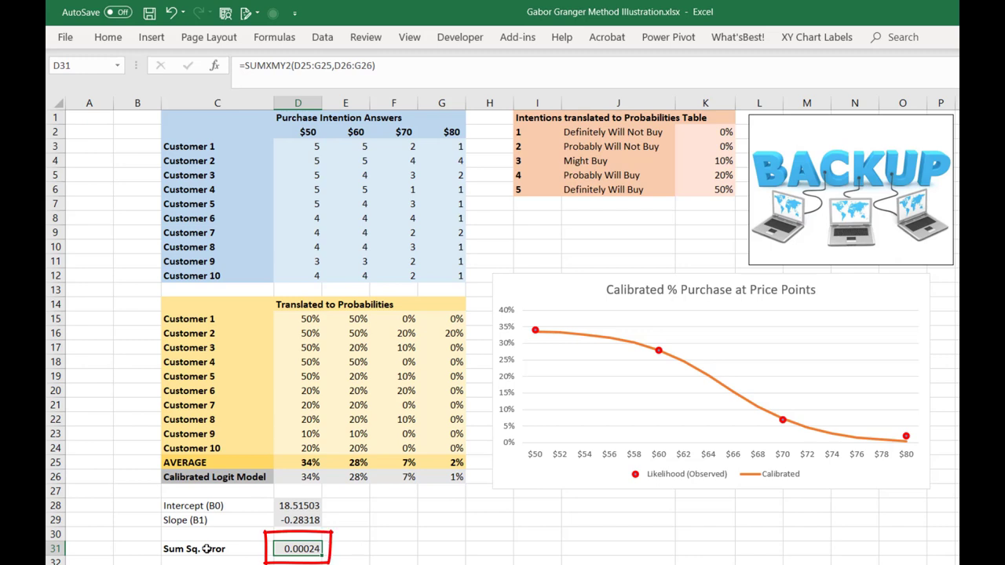
{"action": "key", "text": "F2"}
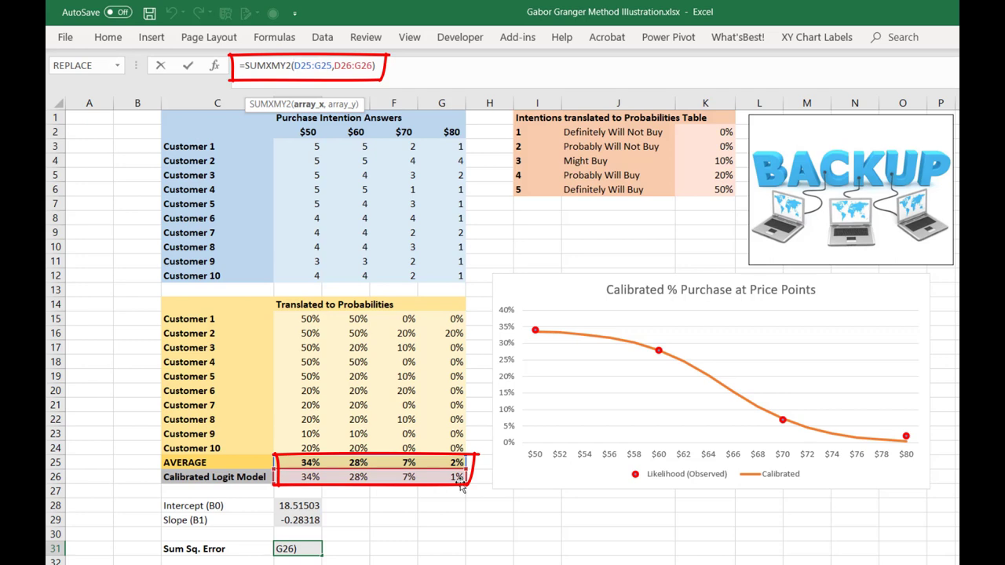
{"action": "key", "text": "ctrl+Return"}
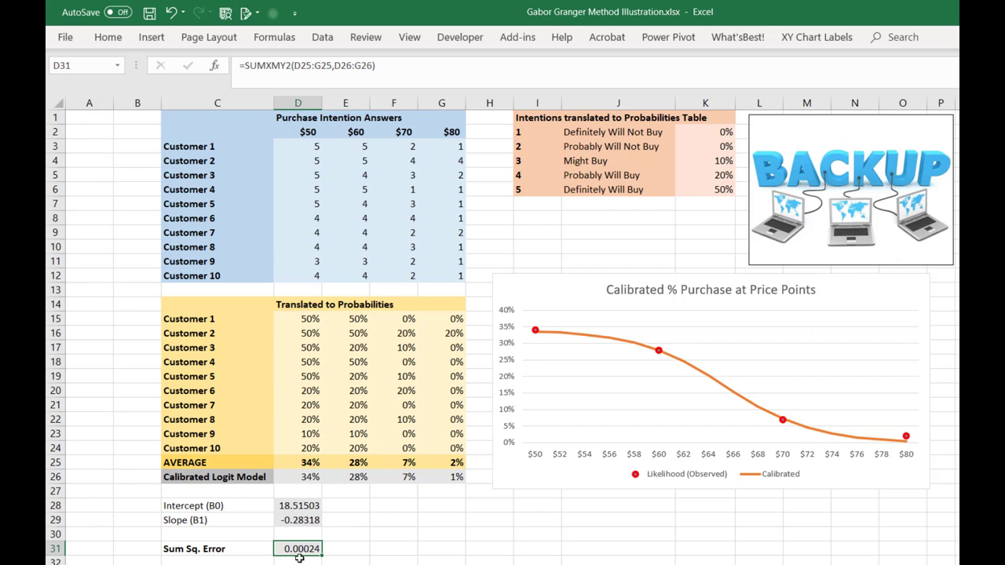
Step: Enter an intercept of 14 in D28 and a slope of -0.3 in D29
{"action": "left_click_drag", "start_coordinate": [292, 507], "coordinate": [296, 525]}
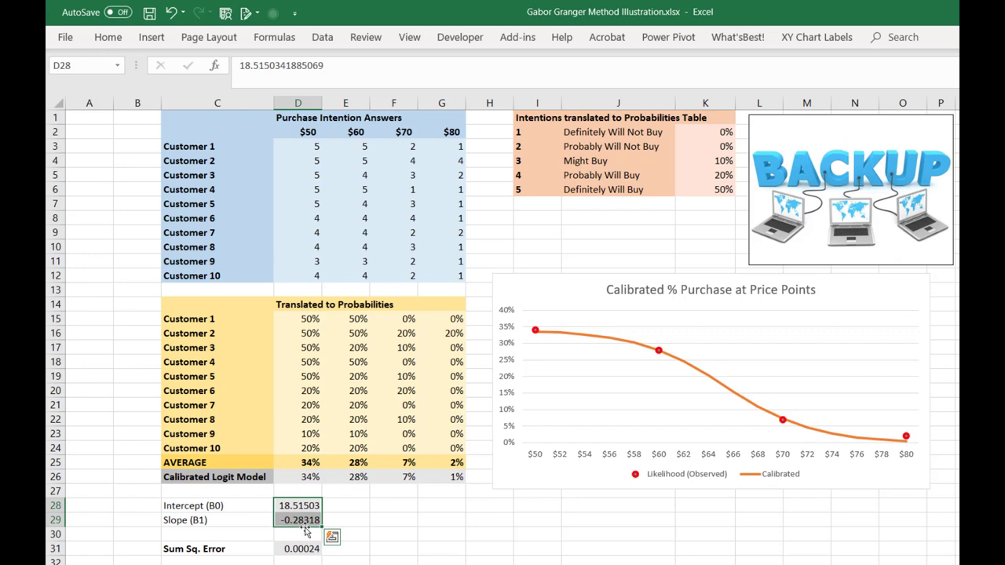
{"action": "left_click", "coordinate": [317, 507]}
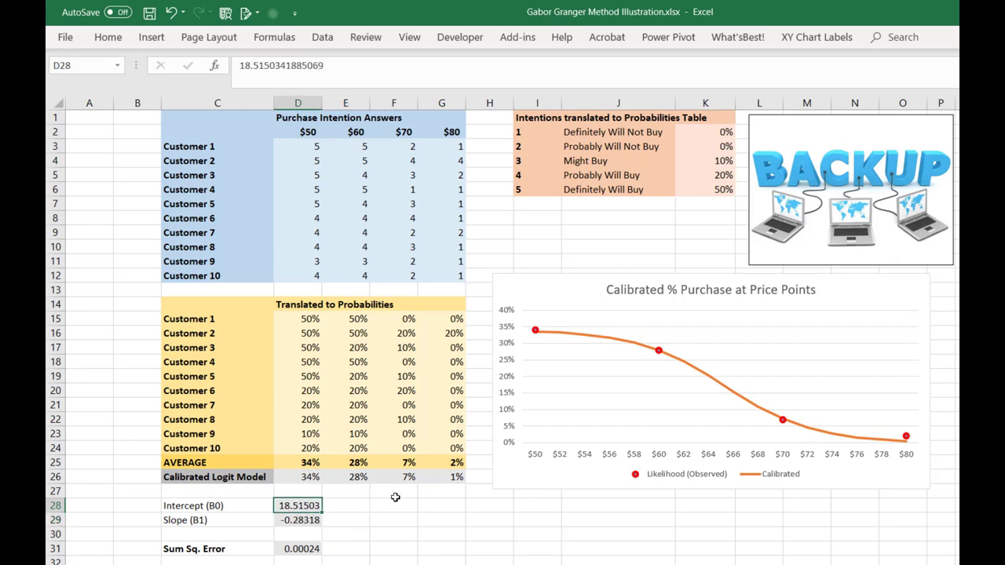
{"action": "type", "text": "14"}
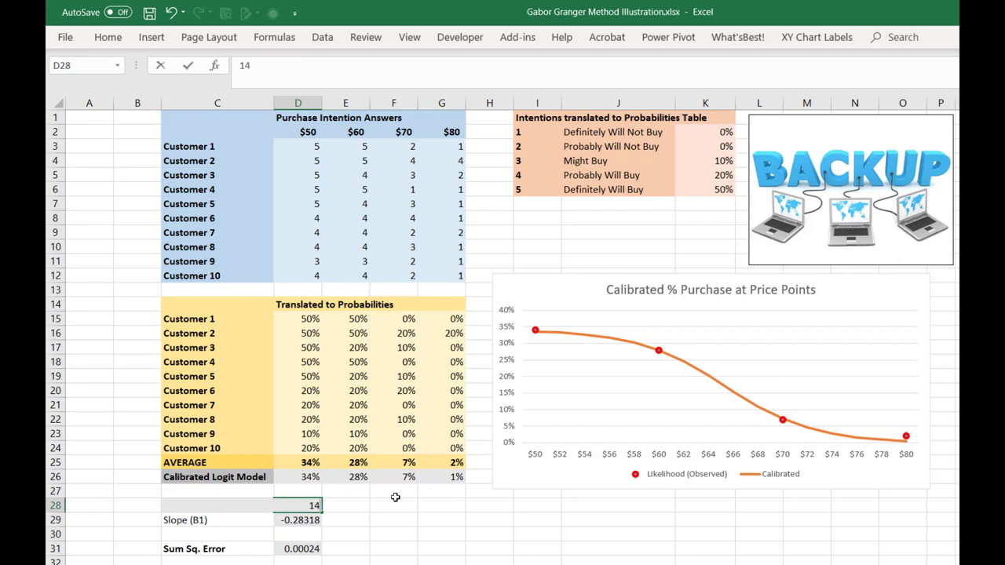
{"action": "key", "text": "Return"}
{"action": "type", "text": "-"}
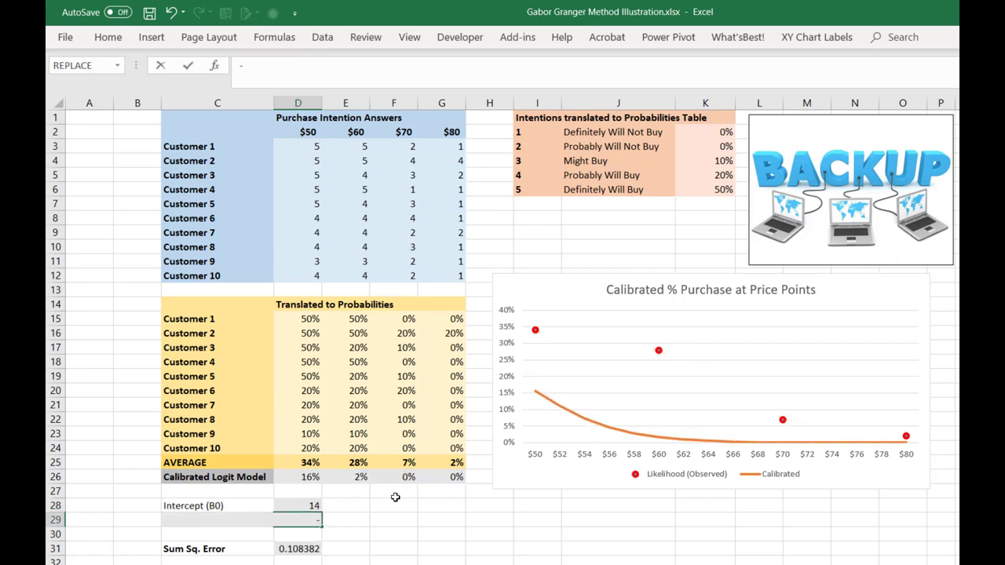
{"action": "type", "text": ".3"}
{"action": "key", "text": "Return"}
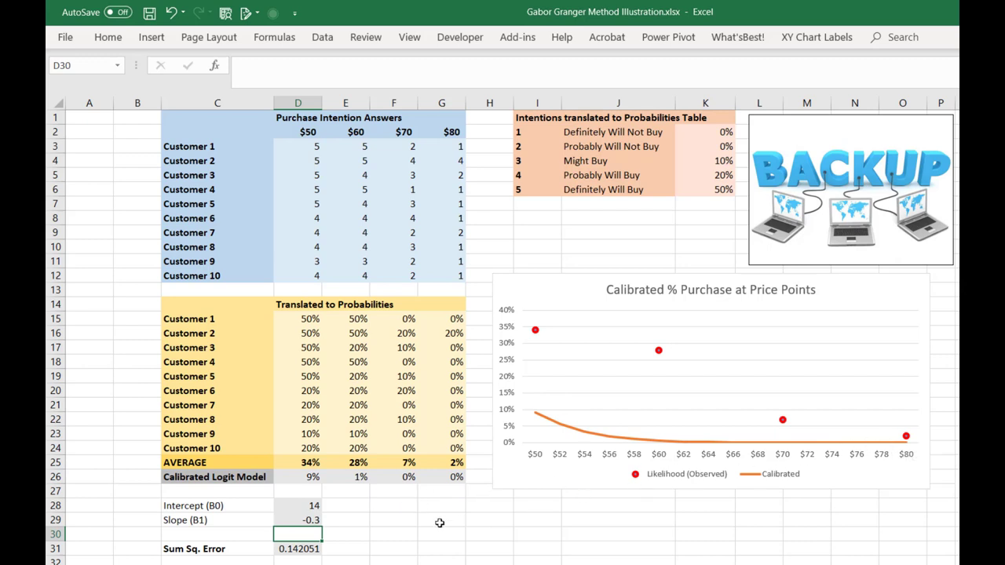
{"action": "left_click", "coordinate": [322, 38]}
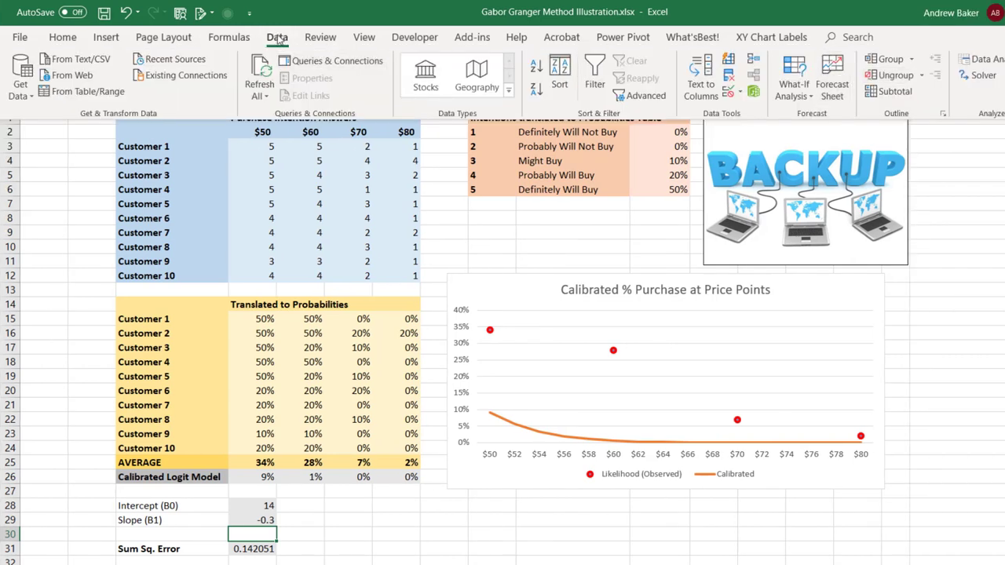
Step: Use Solver to minimise $D$31 by changing D28:D29, keeping intercept 18.51493 and slope -0.28318
{"action": "left_click", "coordinate": [979, 79]}
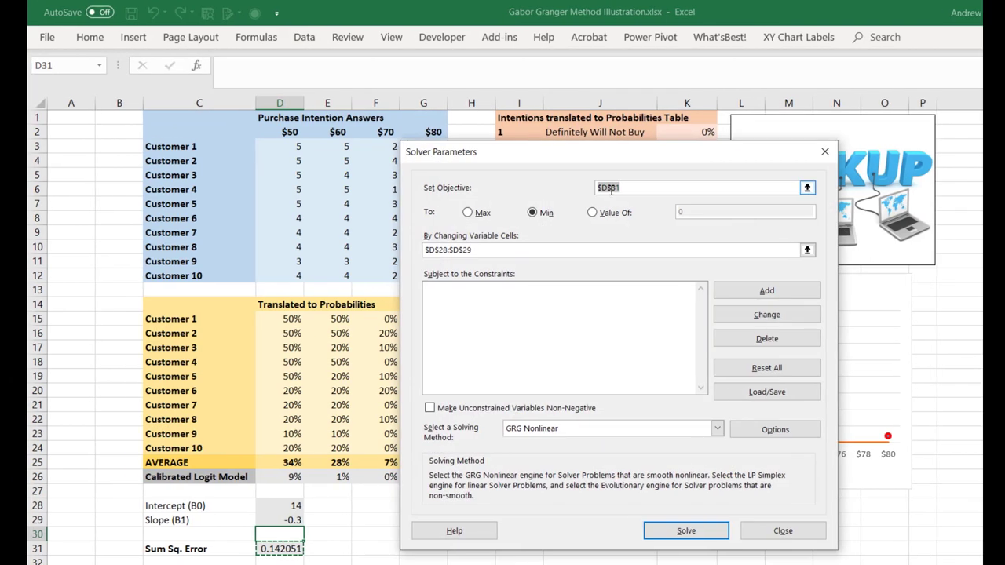
{"action": "left_click", "coordinate": [823, 188]}
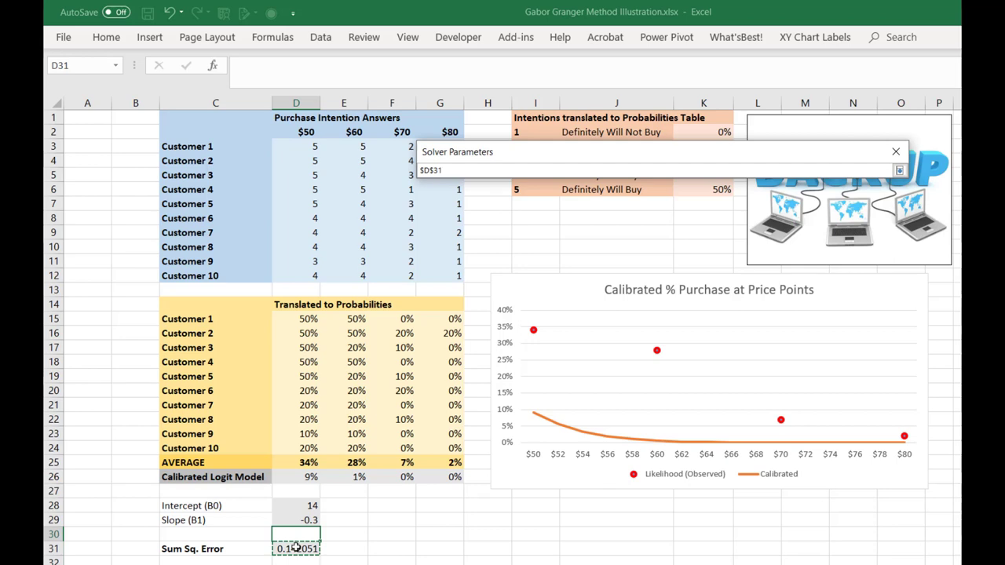
{"action": "key", "text": "Return"}
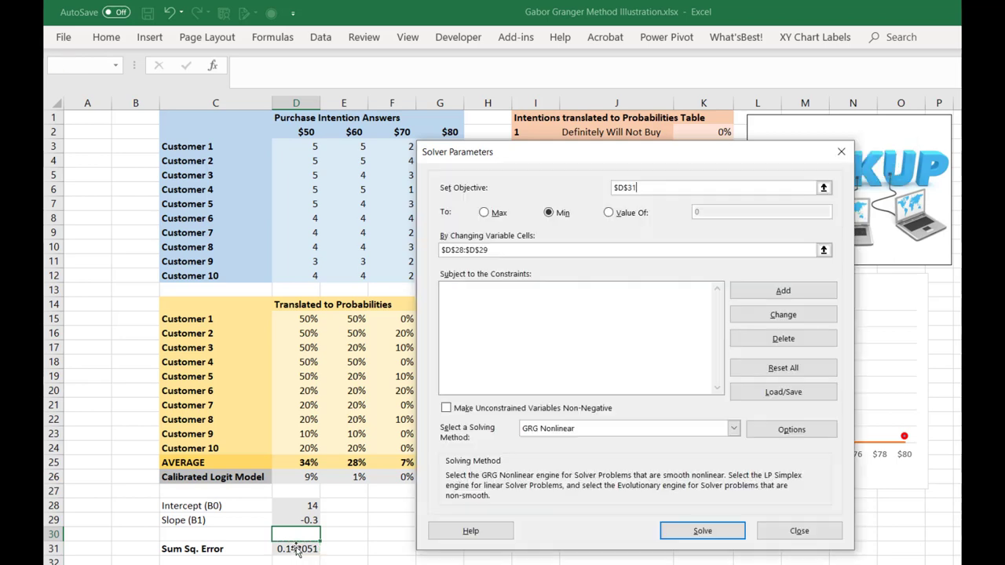
{"action": "left_click", "coordinate": [824, 250]}
{"action": "left_click_drag", "start_coordinate": [304, 505], "coordinate": [318, 520]}
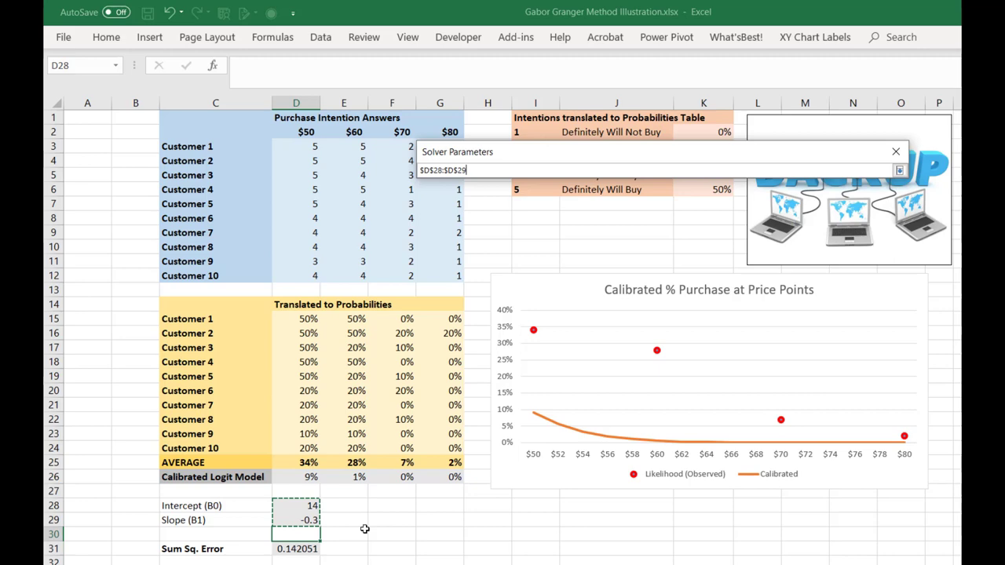
{"action": "left_click", "coordinate": [899, 170]}
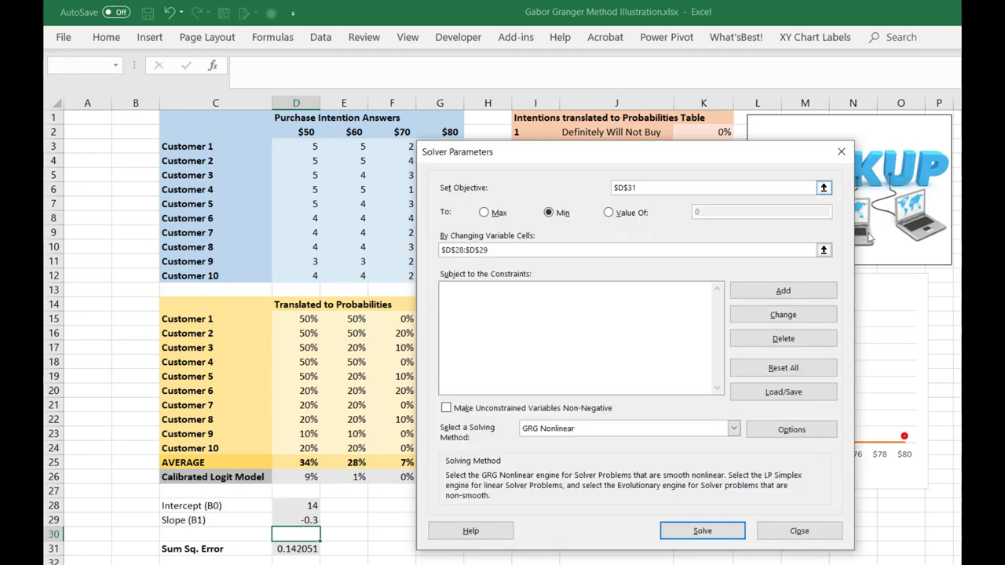
{"action": "left_click", "coordinate": [702, 531]}
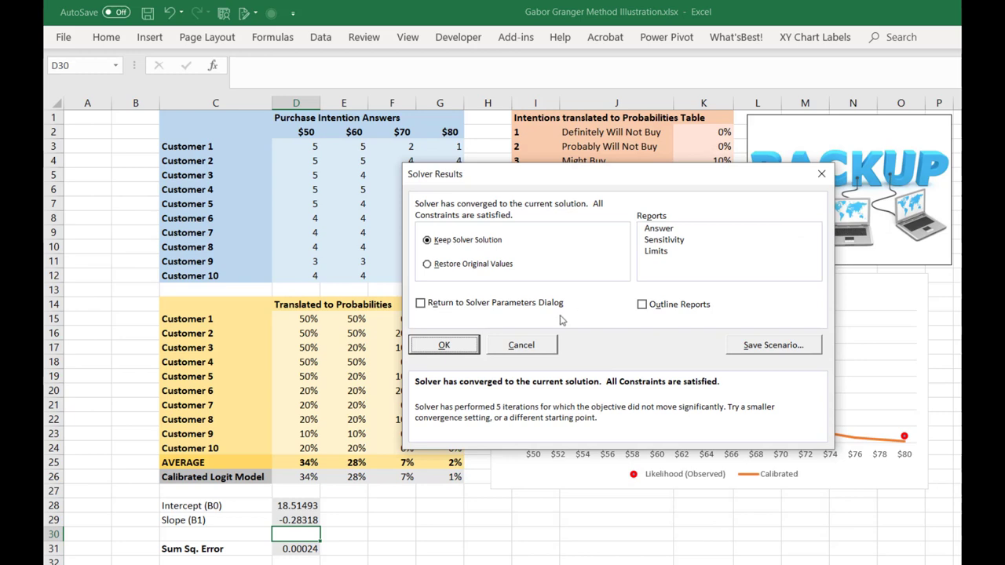
{"action": "left_click", "coordinate": [460, 347]}
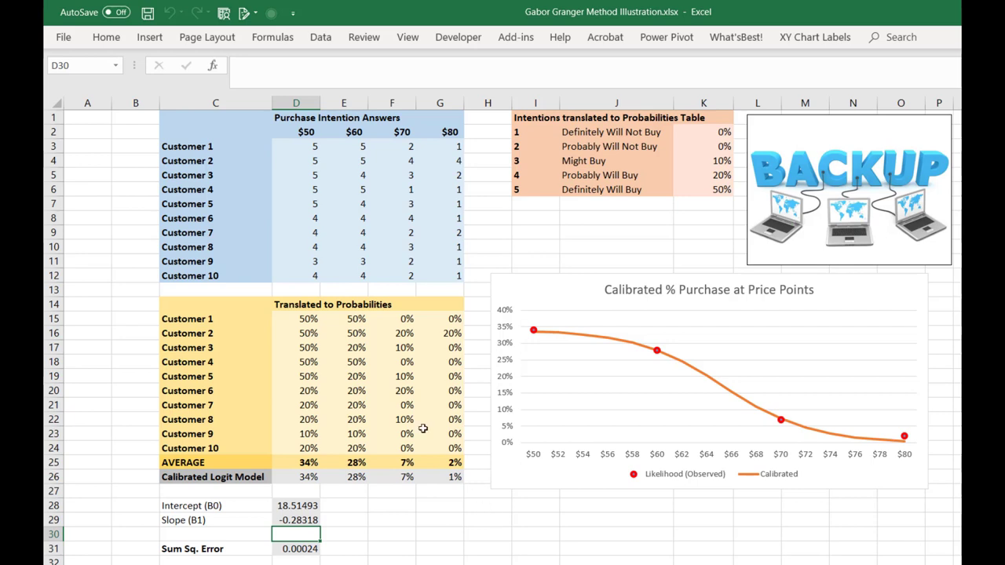
Step: Set the Definitely Will Buy probability to 75% and Probably Will Buy to 65%
{"action": "left_click_drag", "start_coordinate": [185, 114], "coordinate": [464, 279]}
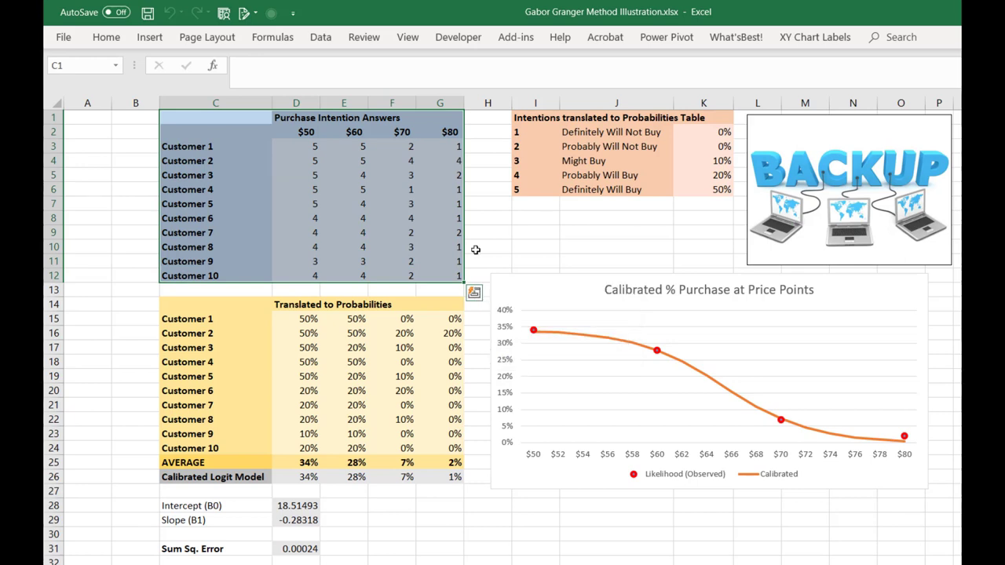
{"action": "left_click", "coordinate": [617, 218]}
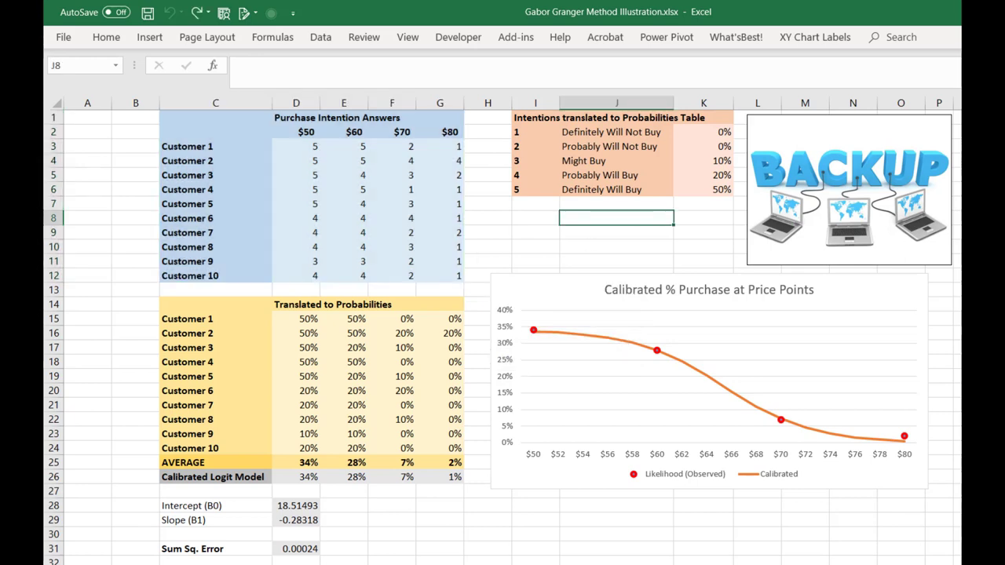
{"action": "left_click", "coordinate": [708, 191]}
{"action": "type", "text": "75"}
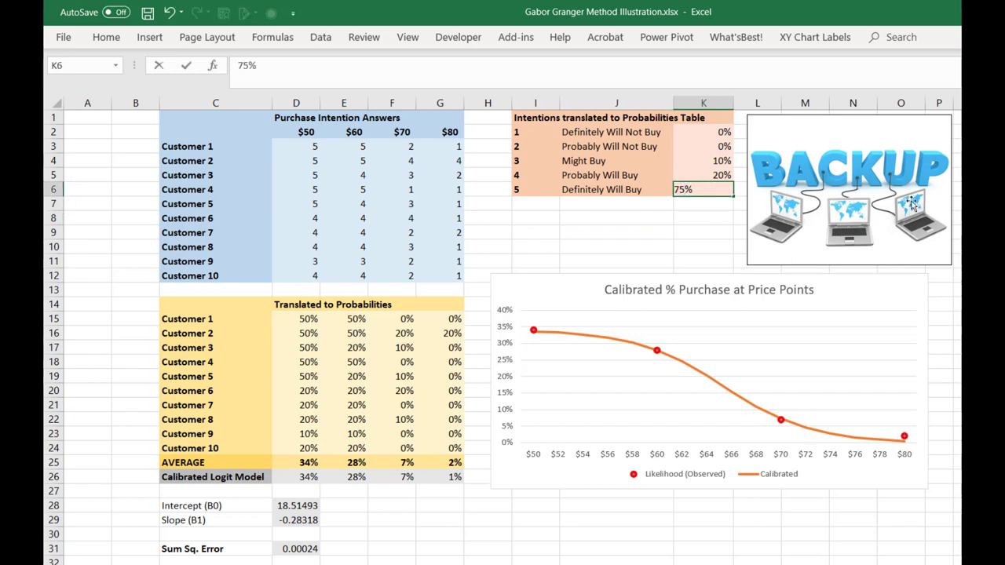
{"action": "key", "text": "ctrl+Return"}
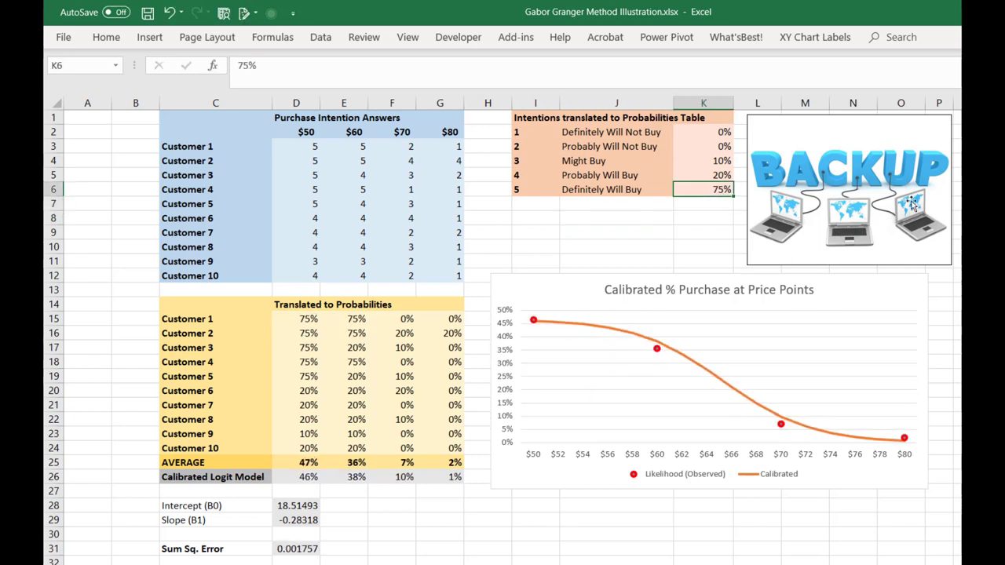
{"action": "key", "text": "Up"}
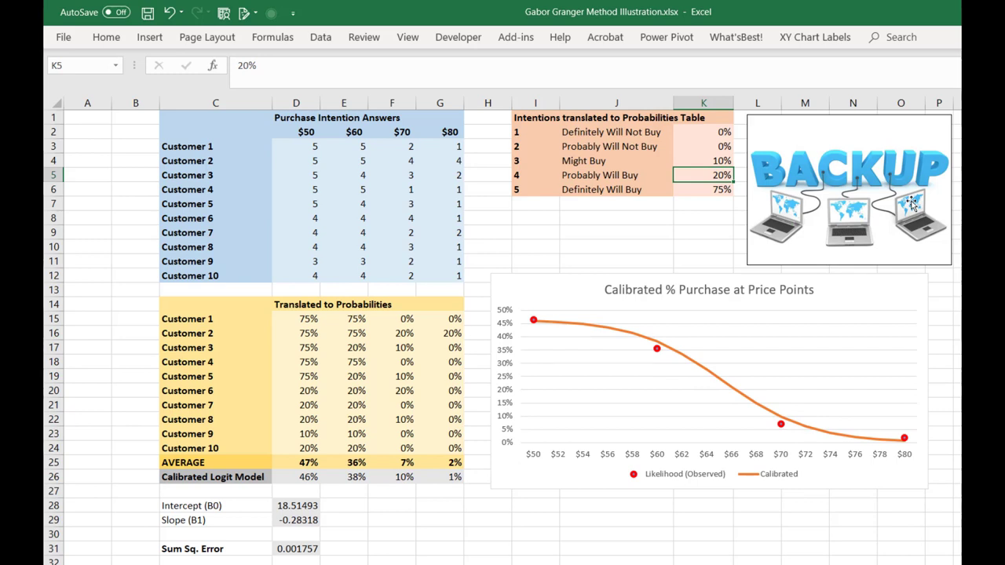
{"action": "type", "text": "65"}
{"action": "key", "text": "Return"}
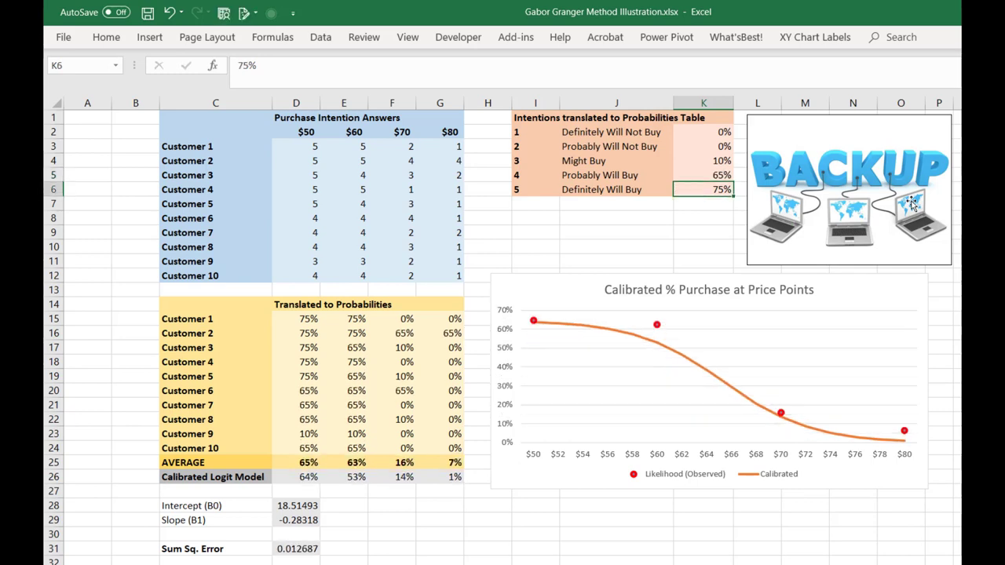
Step: Set the Might Buy and Probably Will Not Buy probabilities to 5% each
{"action": "key", "text": "Up"}
{"action": "key", "text": "Up"}
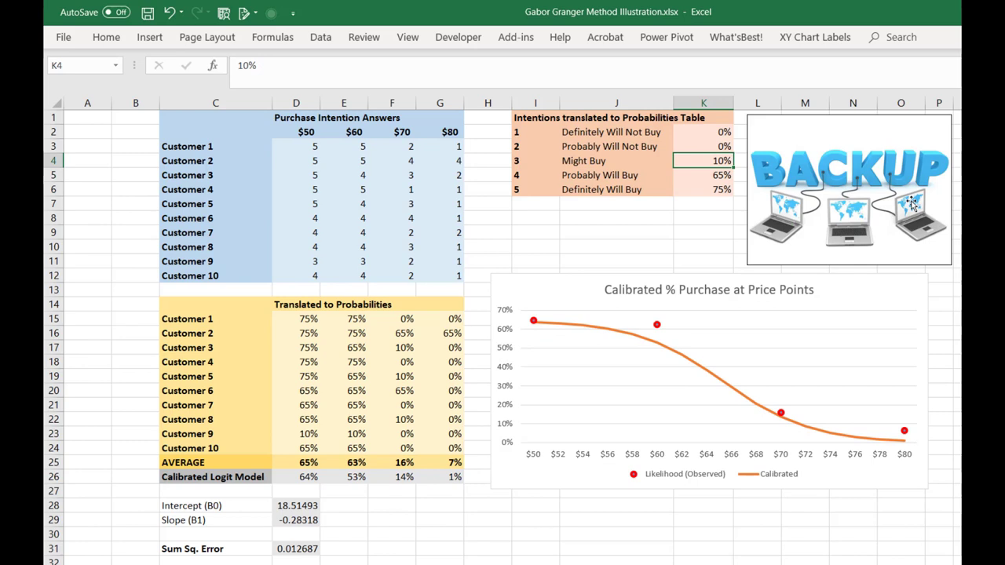
{"action": "type", "text": "5"}
{"action": "key", "text": "Return"}
{"action": "key", "text": "Up"}
{"action": "key", "text": "Up"}
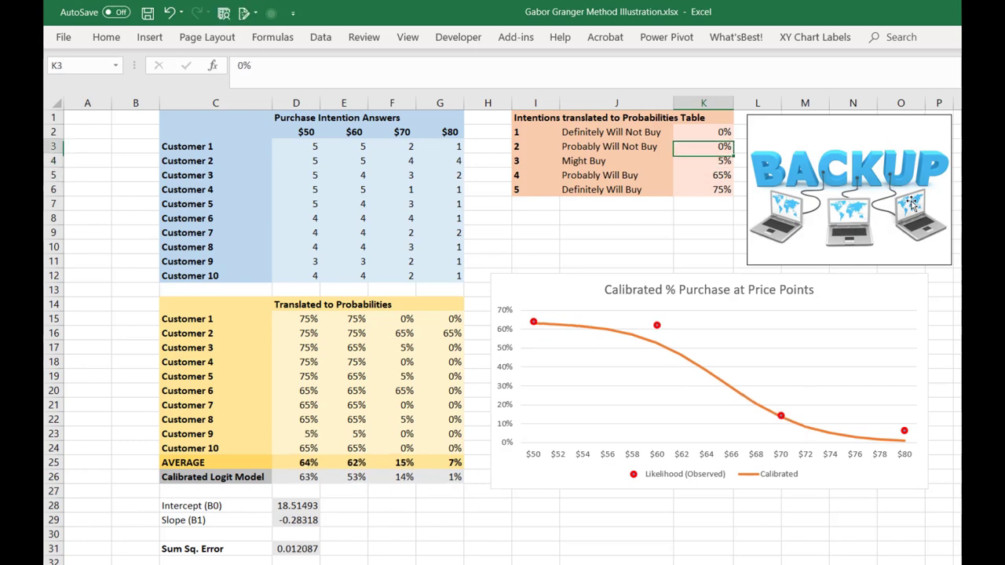
{"action": "type", "text": "5"}
{"action": "key", "text": "Return"}
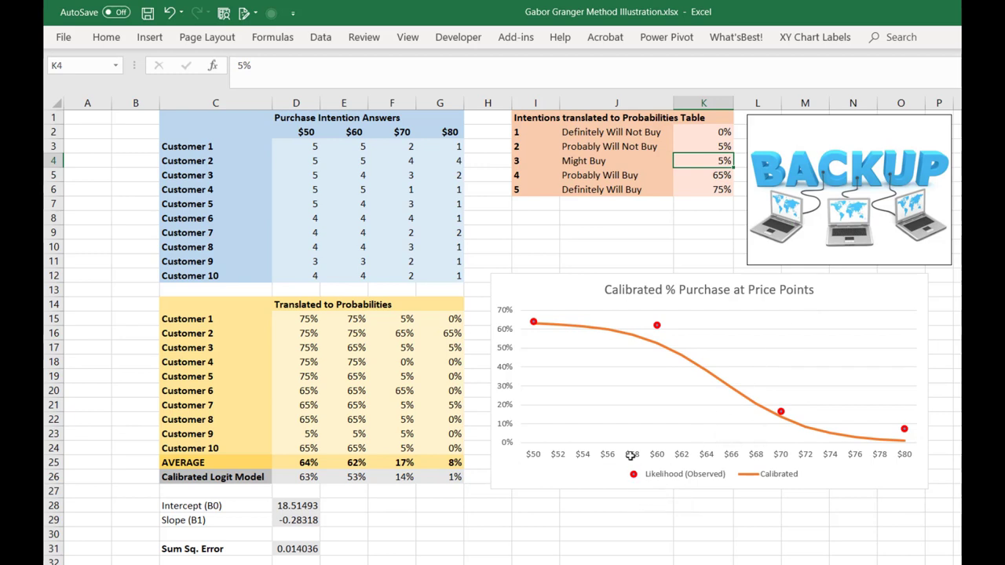
{"action": "left_click_drag", "start_coordinate": [528, 118], "coordinate": [728, 192]}
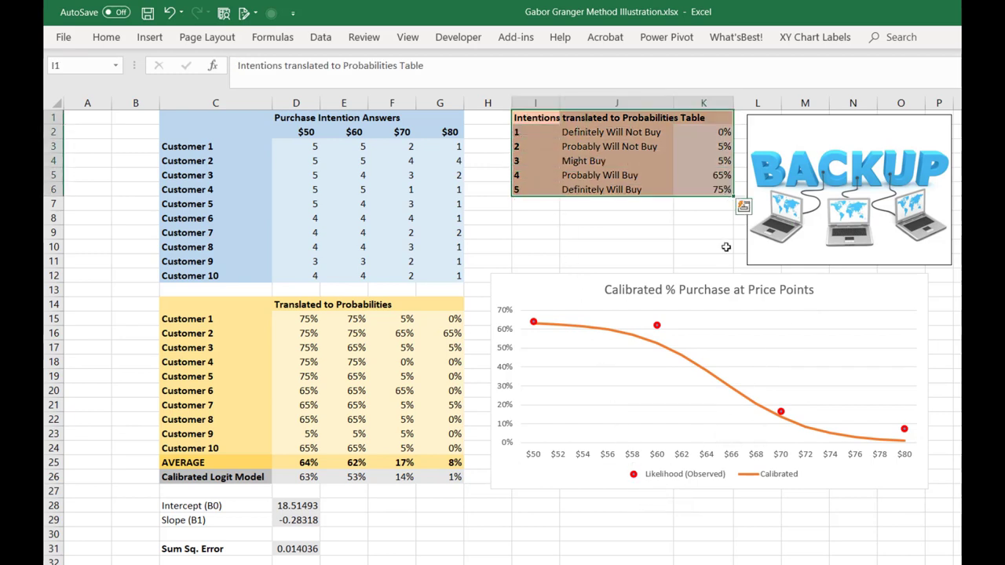